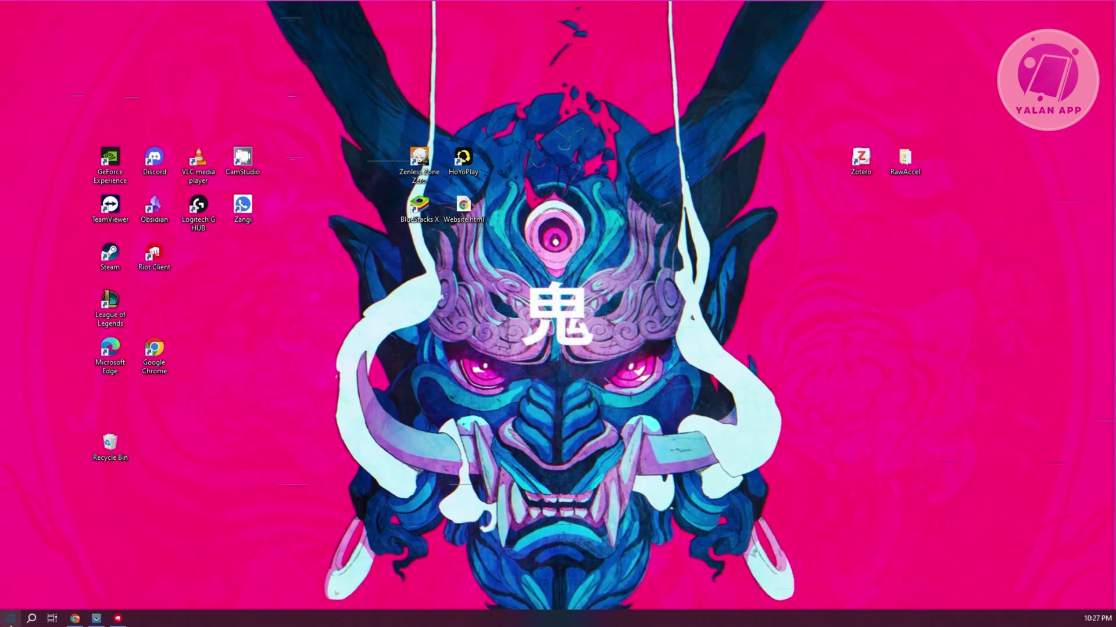
Search 'update' to run a fresh Windows Update check, then close Settings
click(10, 622)
text(upda)
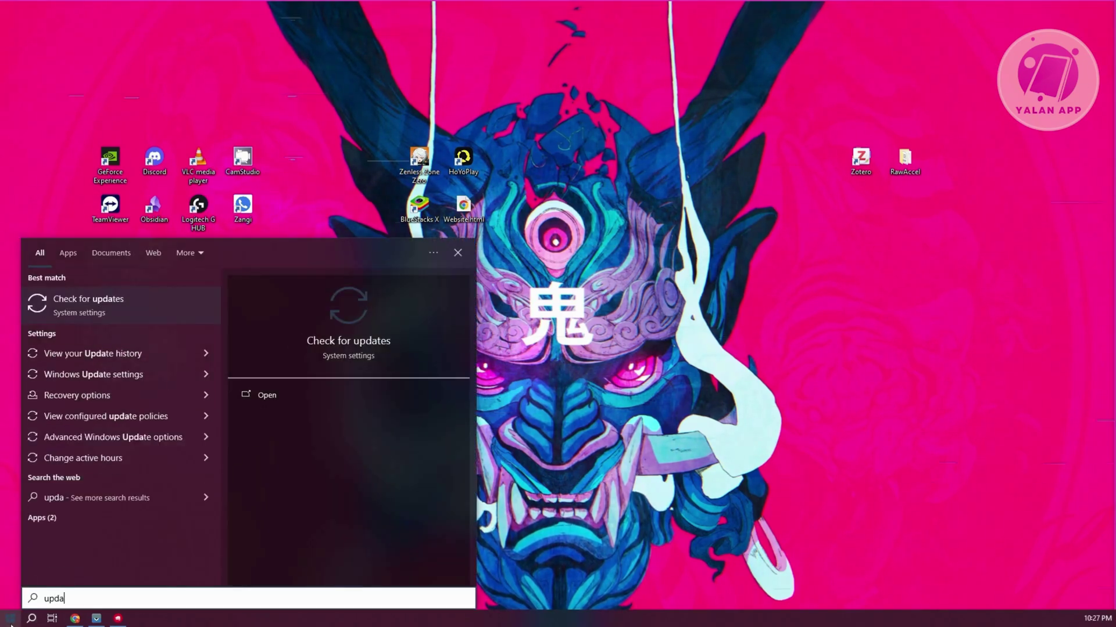
text(te)
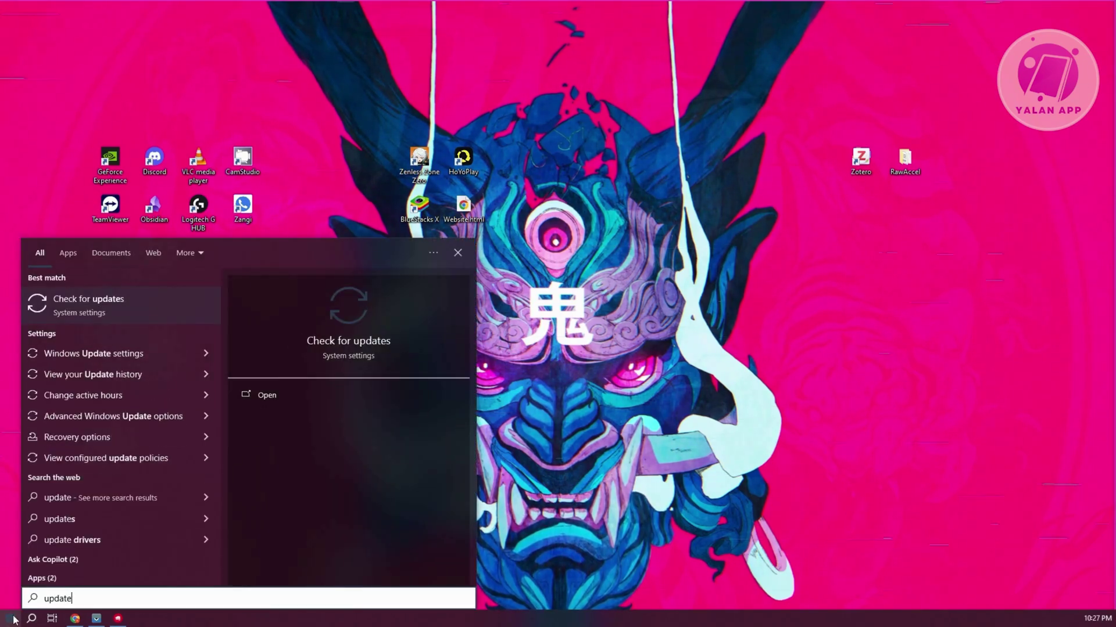
click(96, 310)
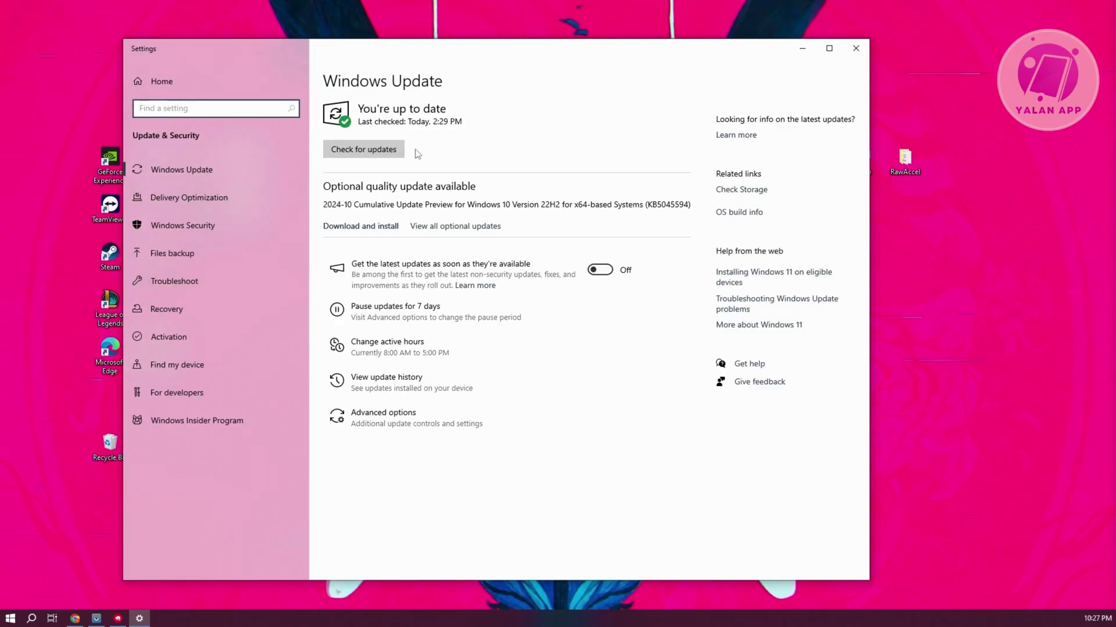
click(391, 152)
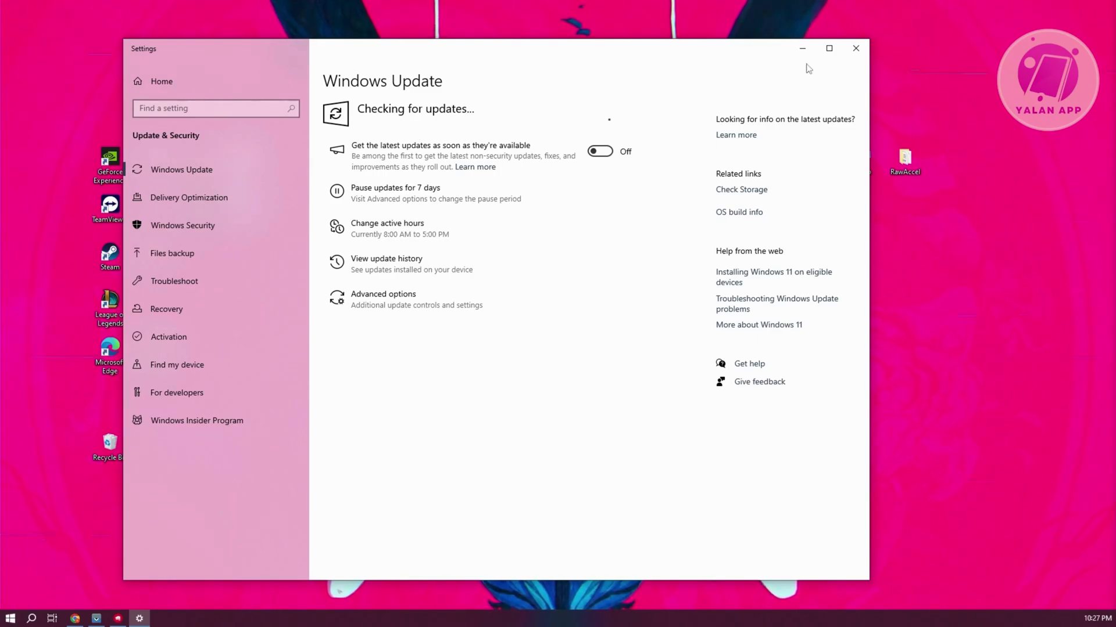
click(857, 49)
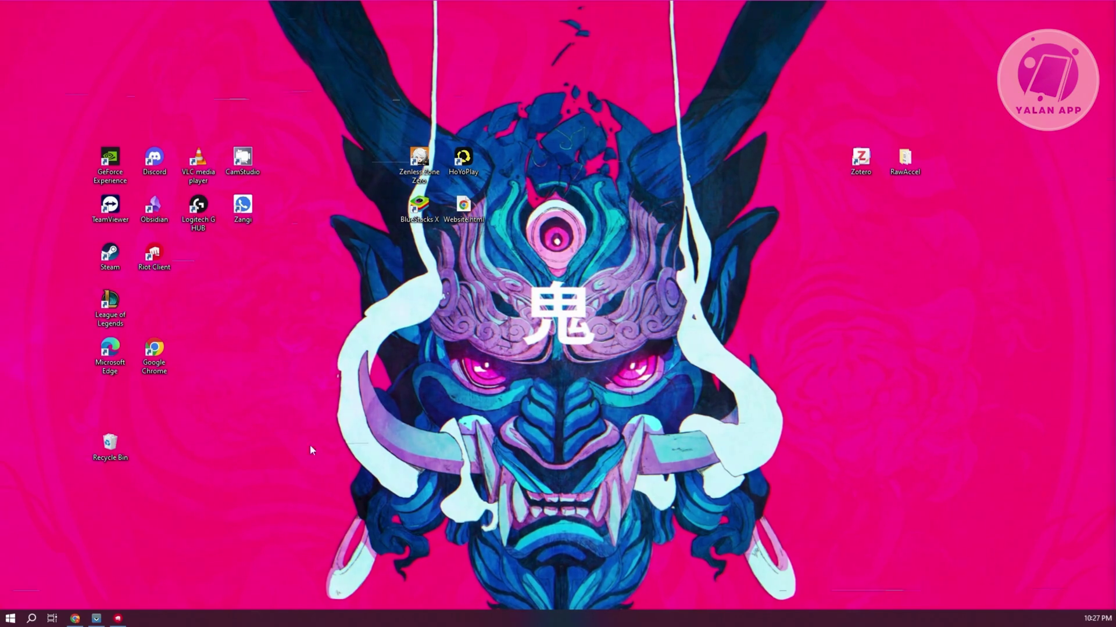
click(33, 620)
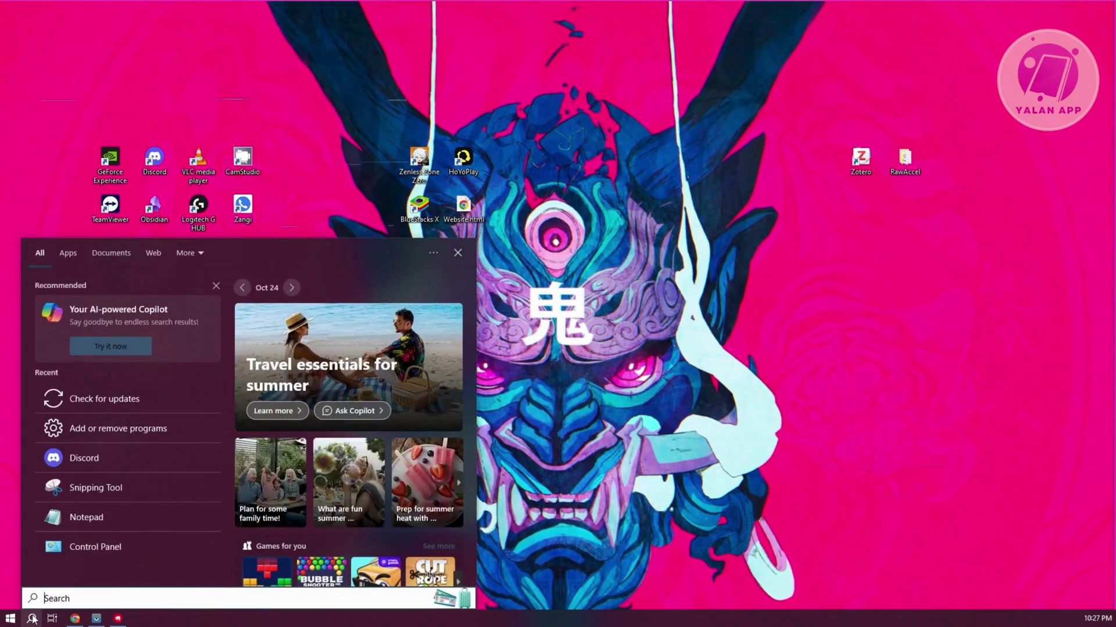
Launch GeForce Experience, view its available Game Ready driver 566.03 on Drivers, then close it
text(n)
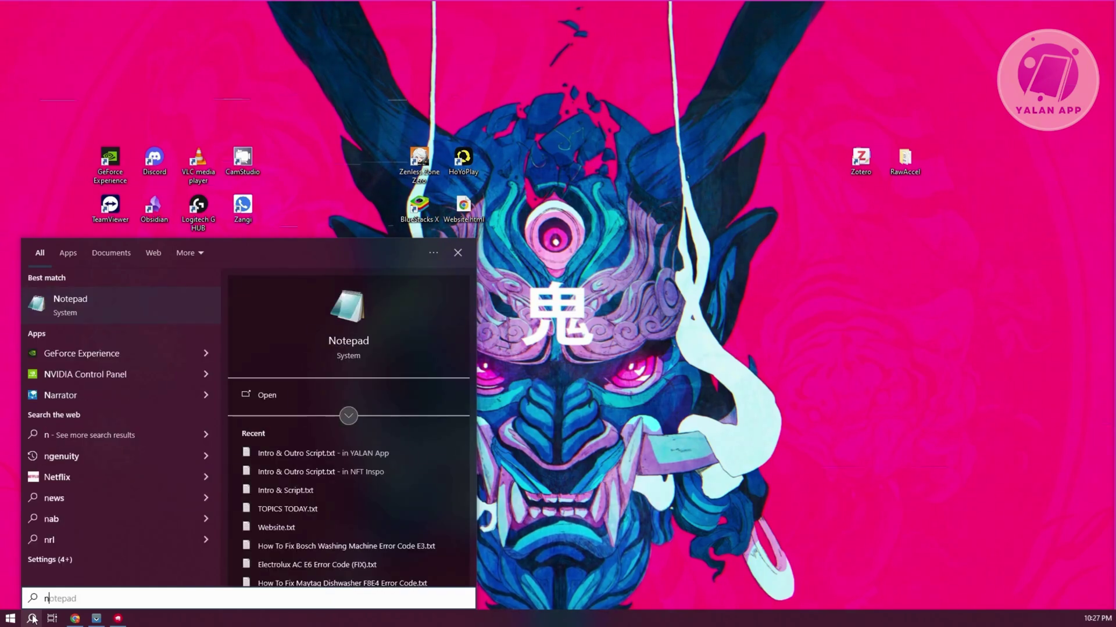
click(72, 354)
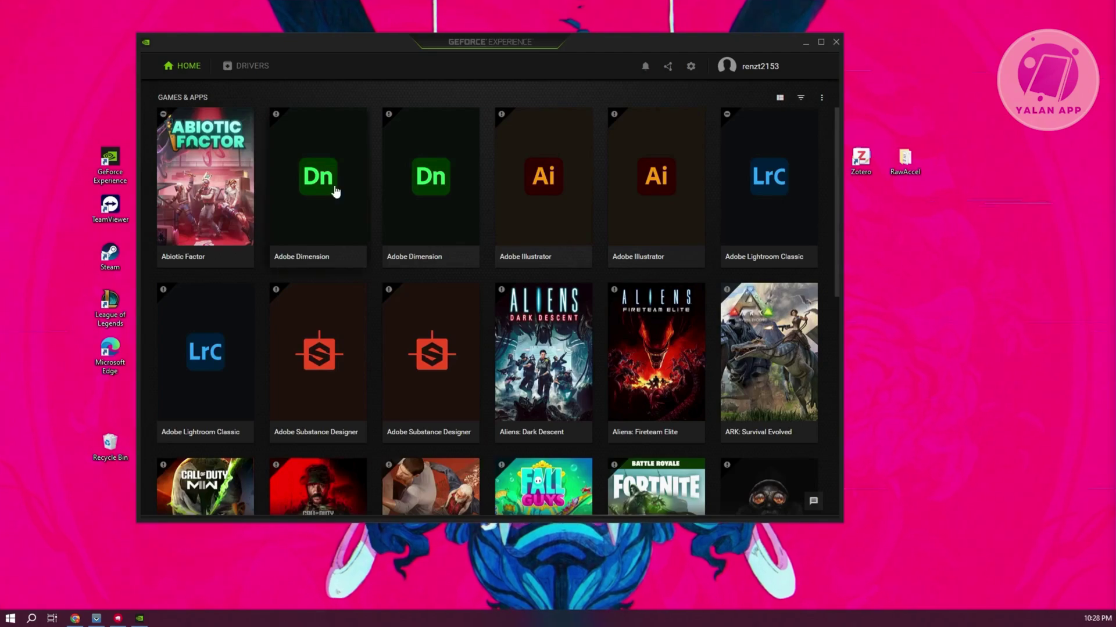
drag(322, 41, 345, 79)
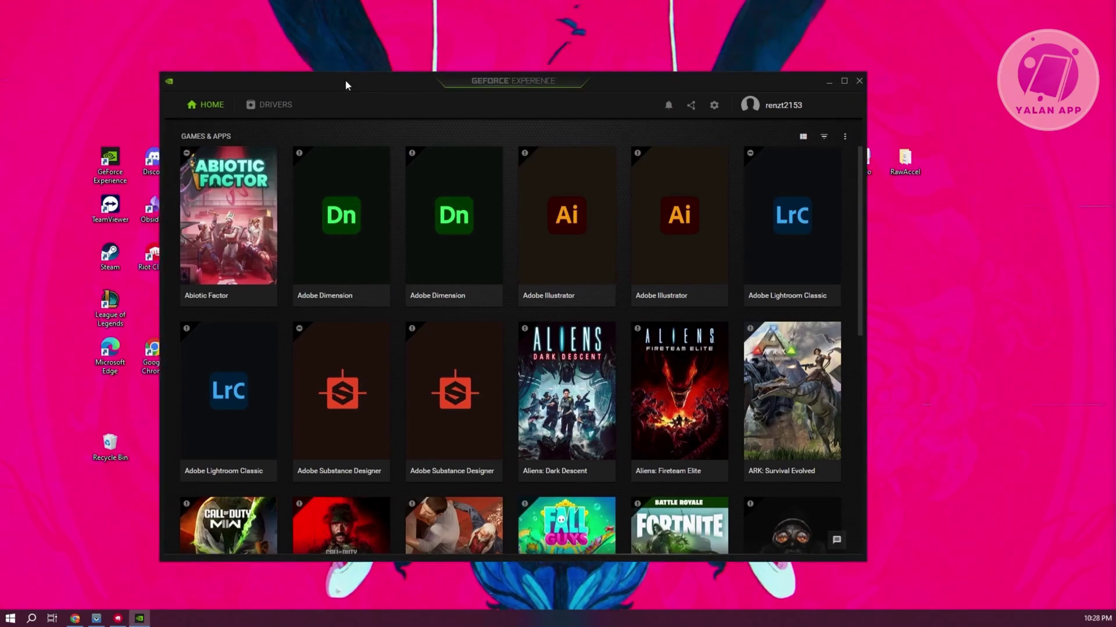
click(260, 108)
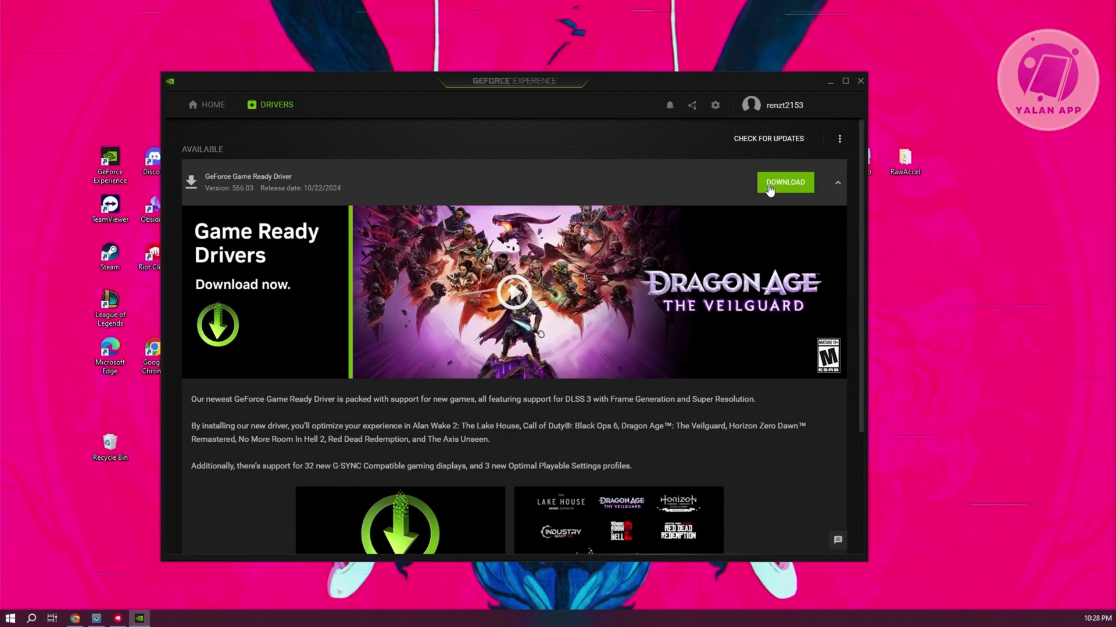
click(860, 82)
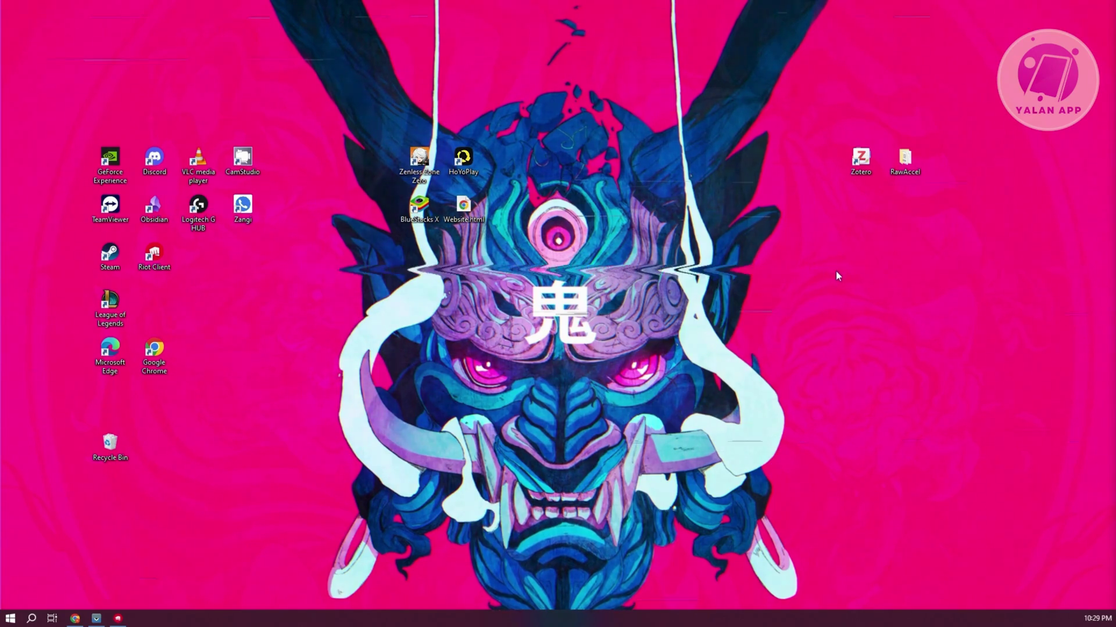
Tick 'Run this program as an administrator' in the Riot Client shortcut's Compatibility properties and confirm
right_click(155, 259)
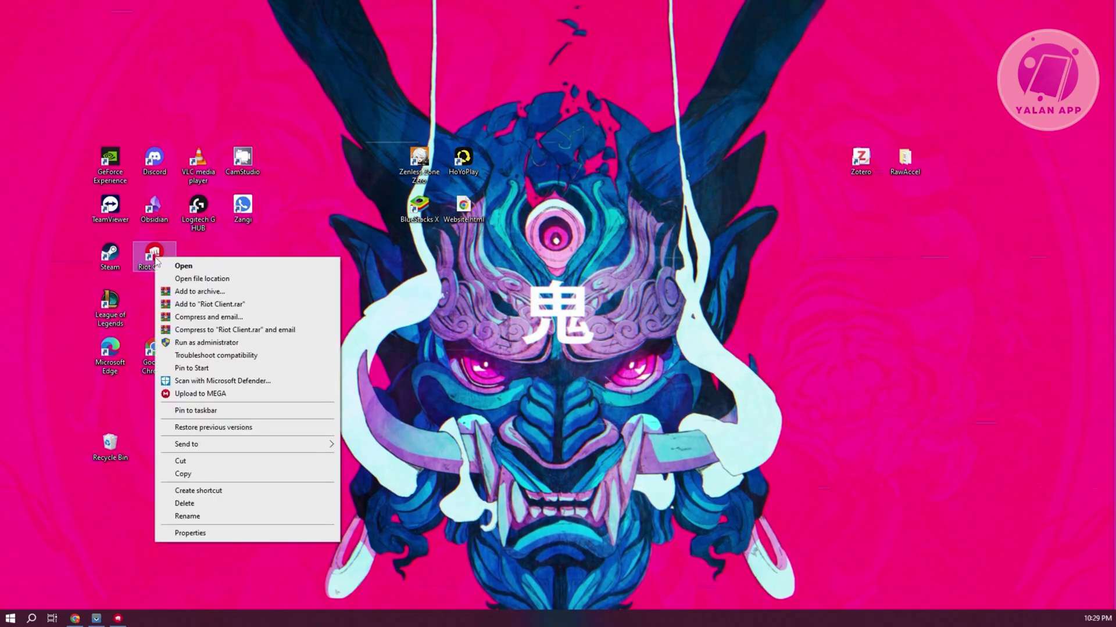
click(211, 533)
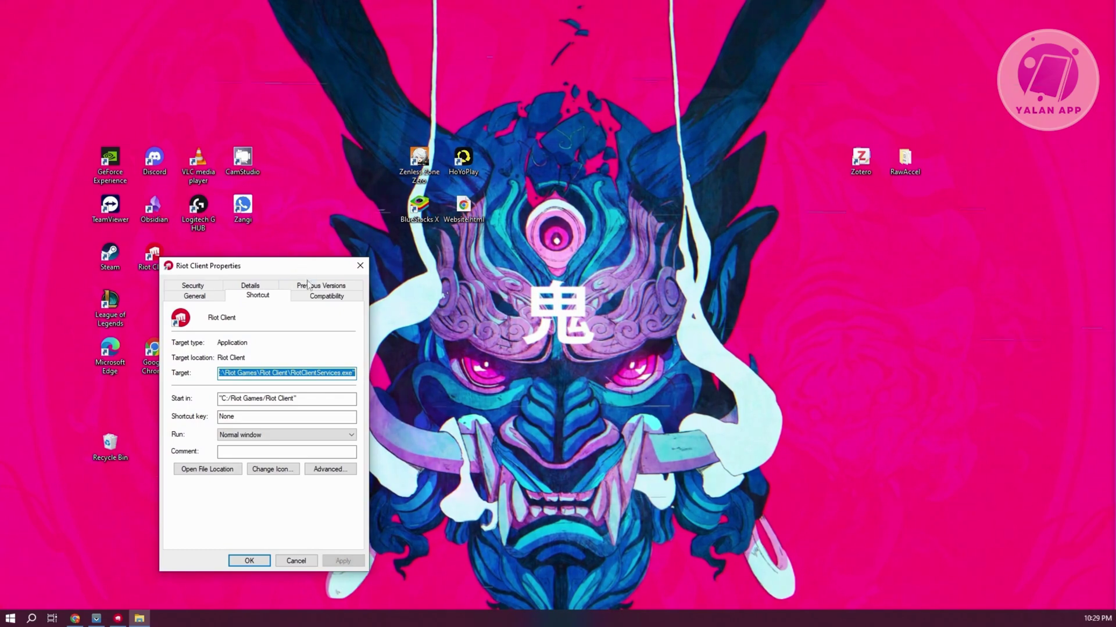
click(324, 297)
drag(306, 266, 496, 168)
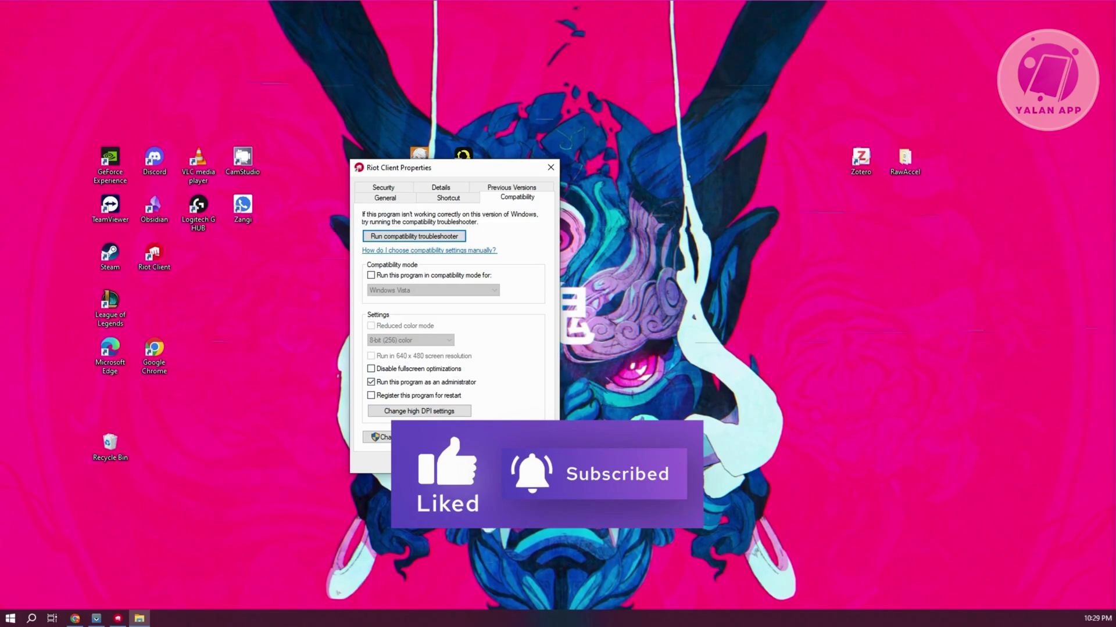
click(433, 459)
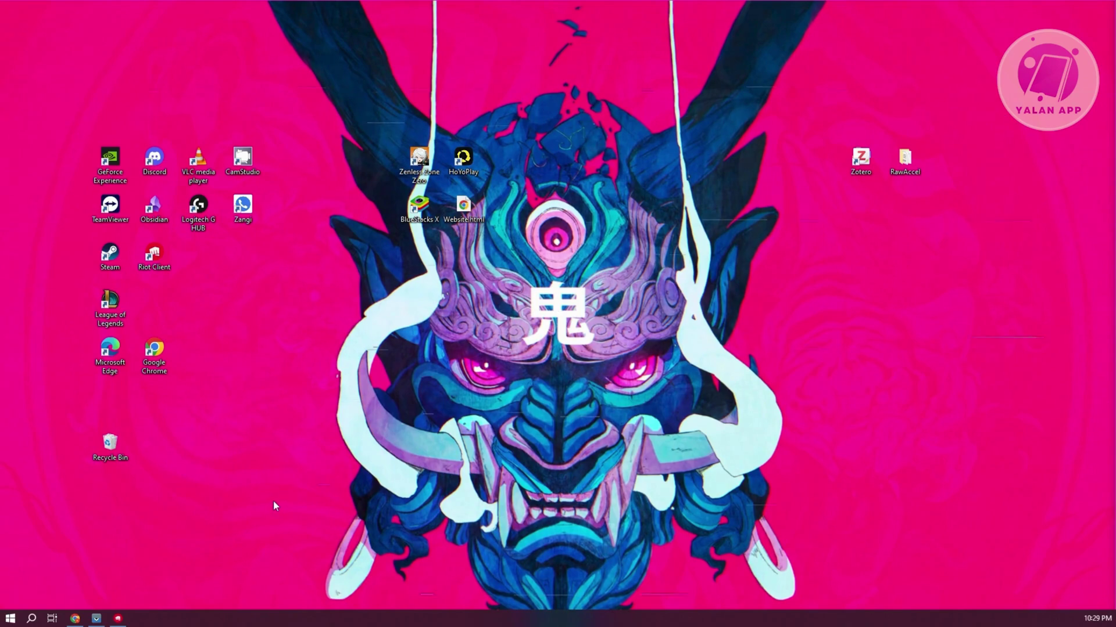
Open Apps & features and filter the installed apps list by 'va'
click(11, 619)
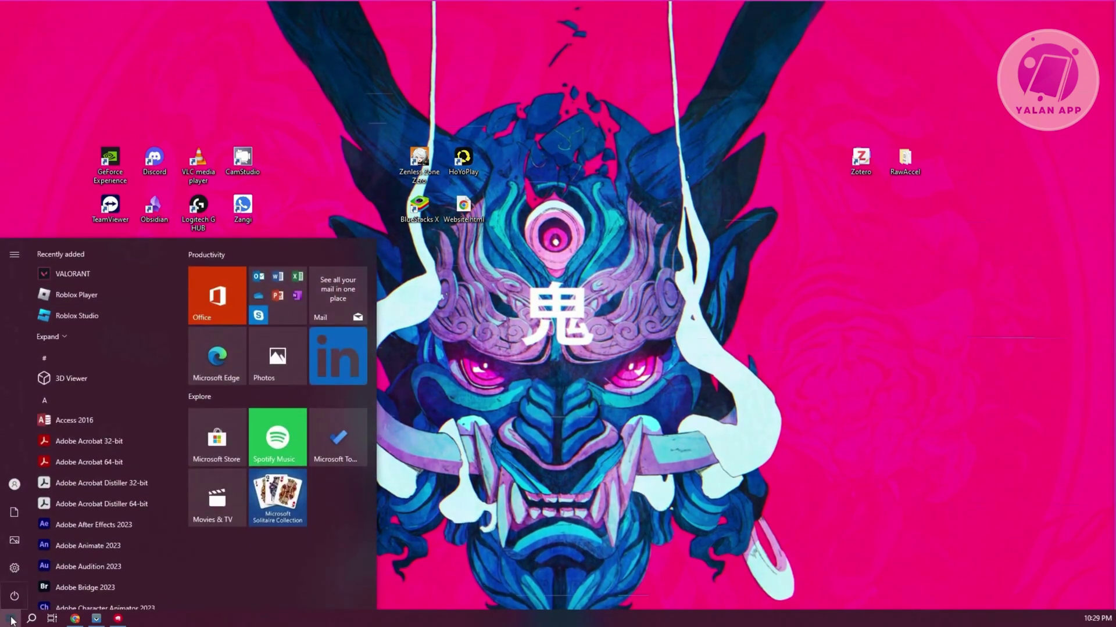
text(apps)
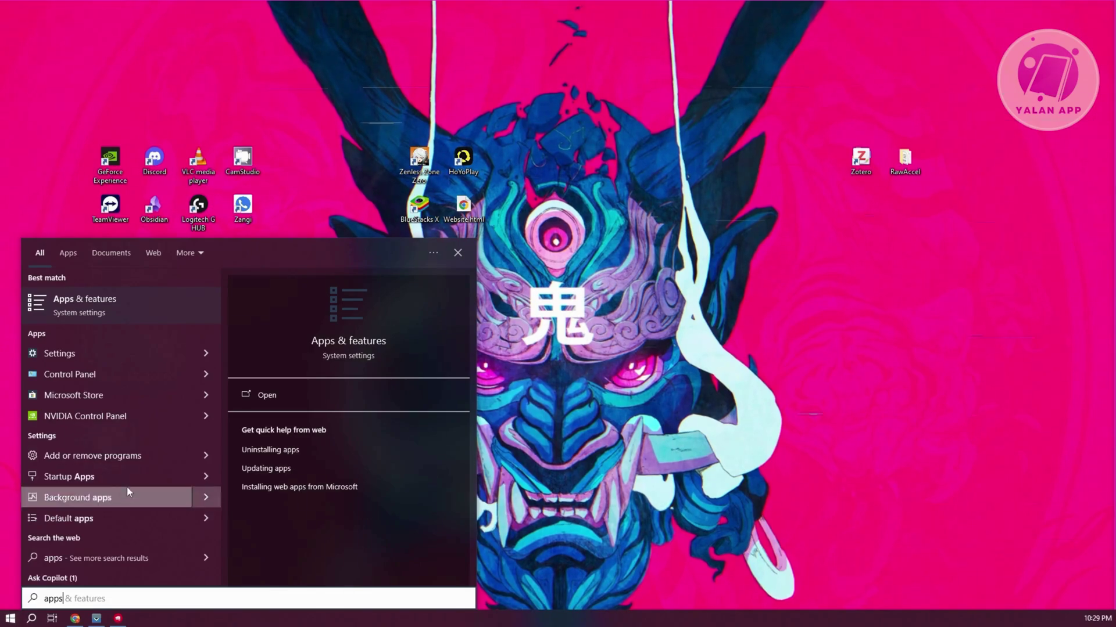
click(106, 458)
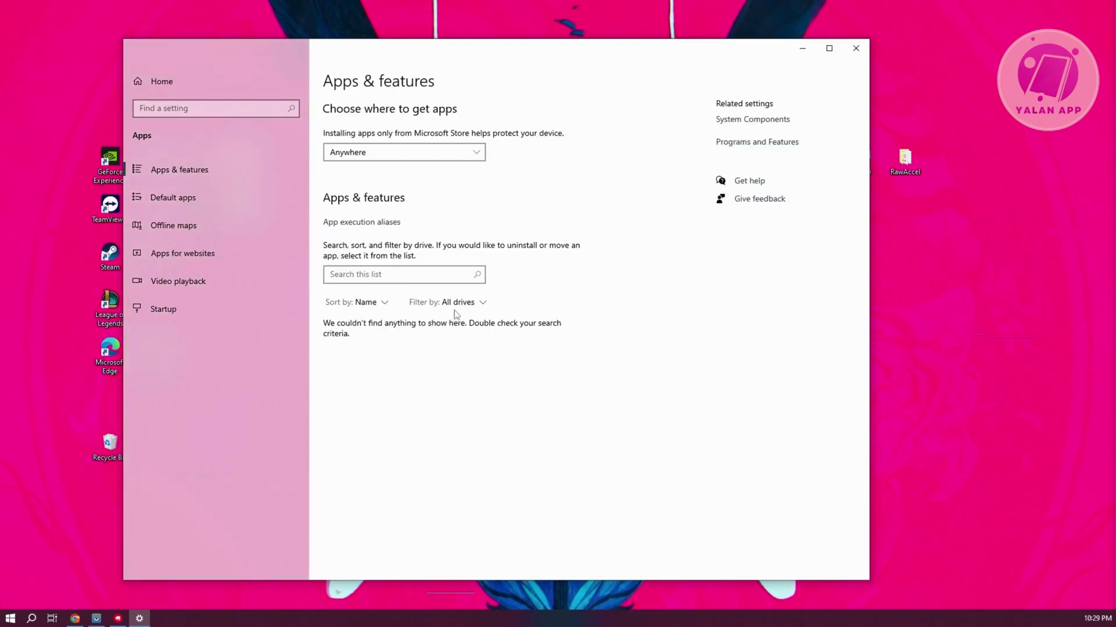
scroll(530, 393, down, 2)
click(391, 279)
click(400, 195)
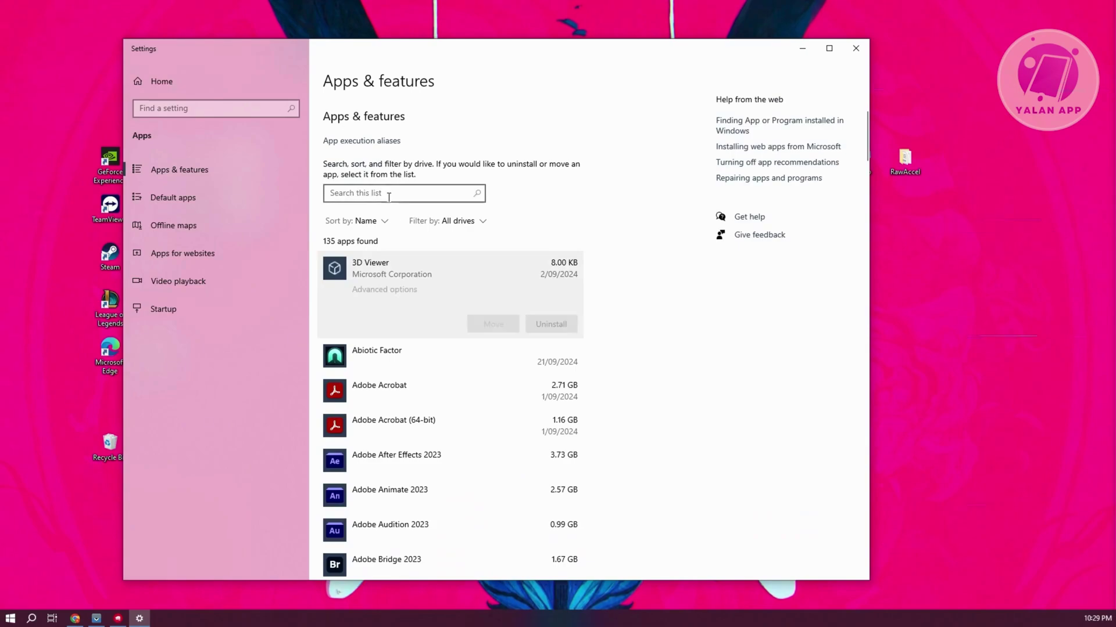
text(va)
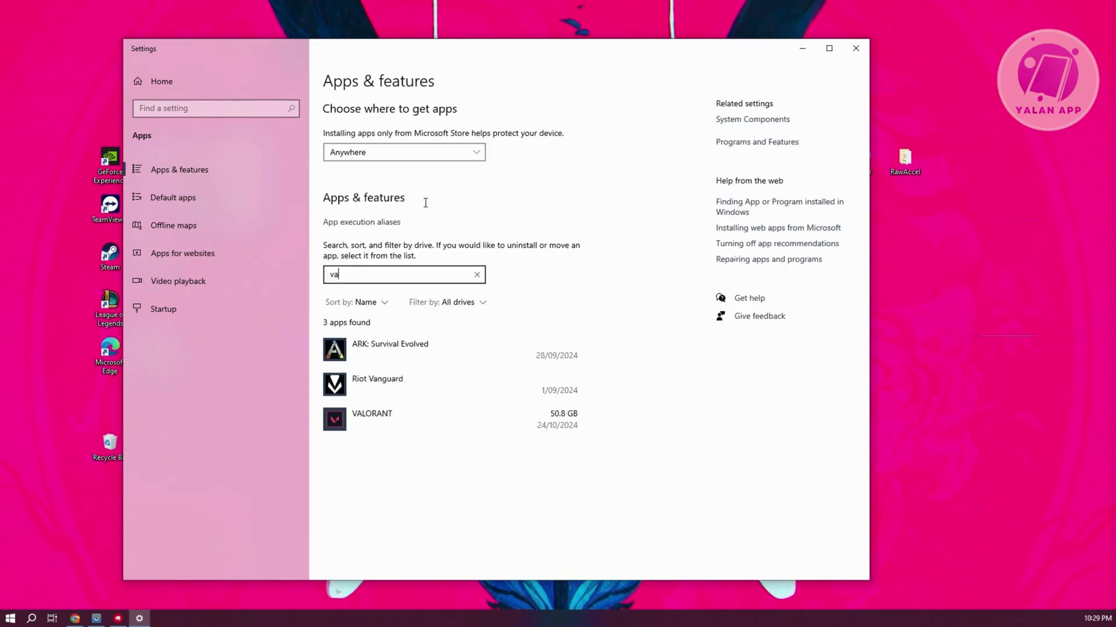
Uninstall Riot Vanguard and close Settings
click(427, 390)
click(556, 422)
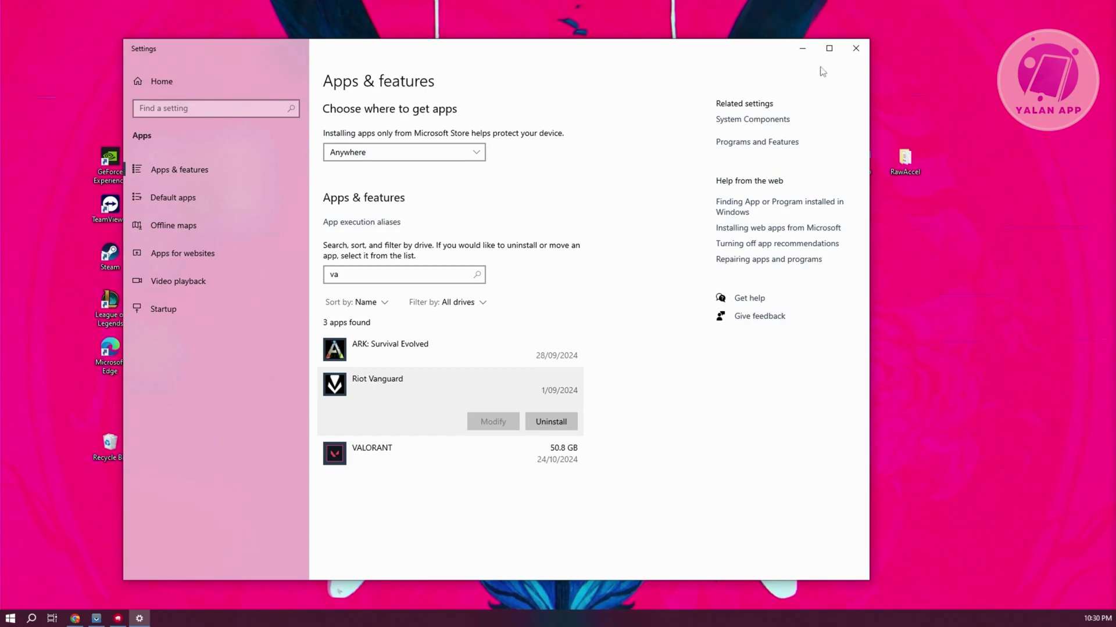
click(860, 51)
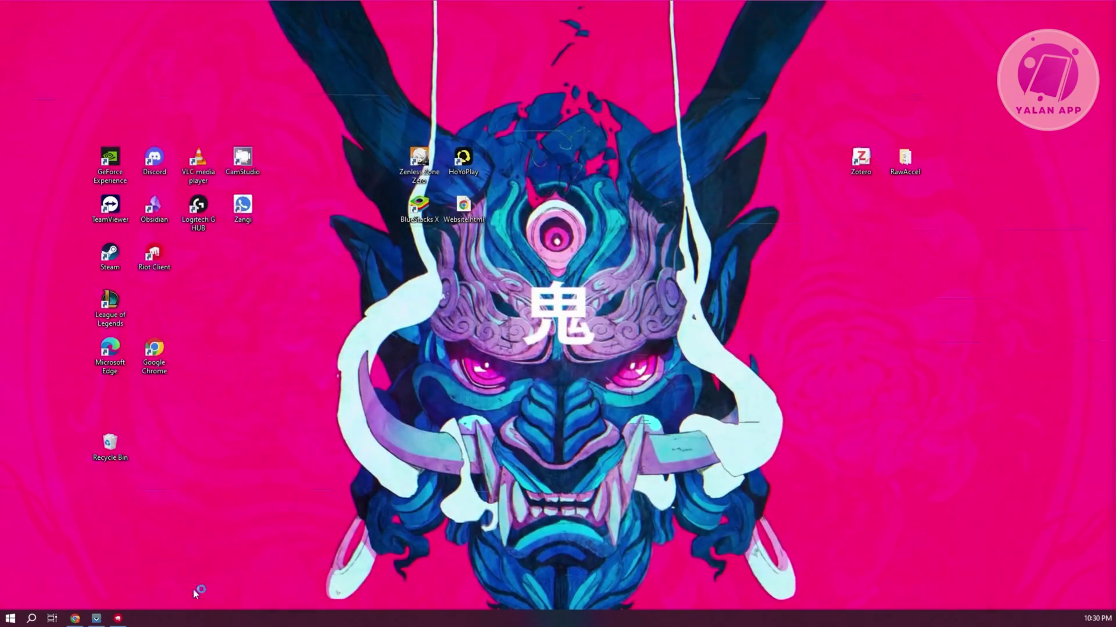
Review VALORANT's settings in Riot Client (Repair, install path), then return to its VALORANT page
click(126, 620)
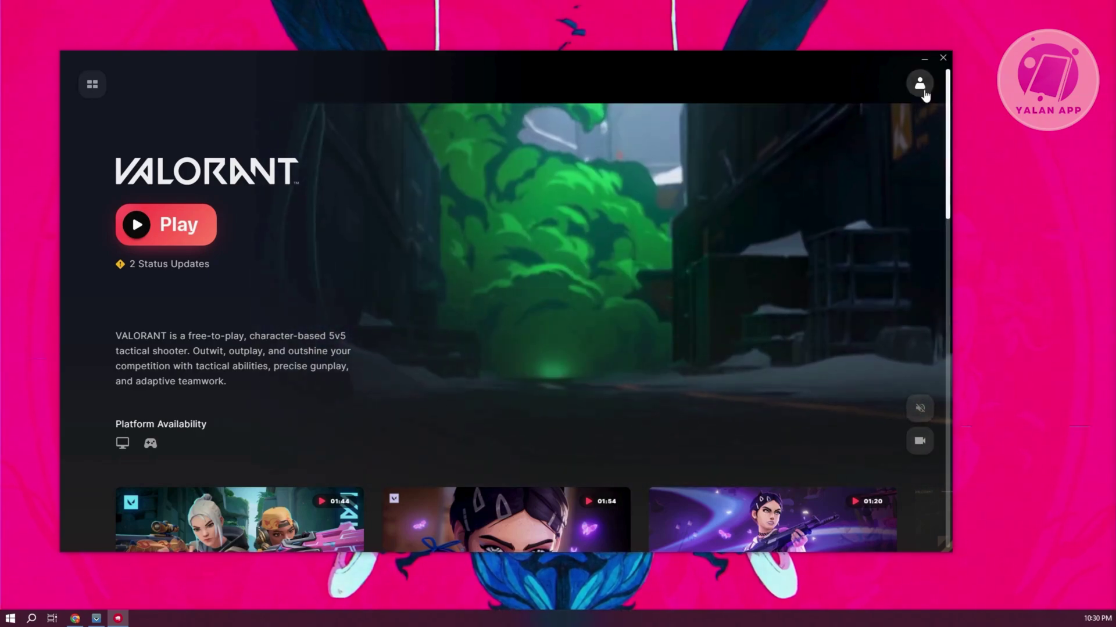
click(922, 89)
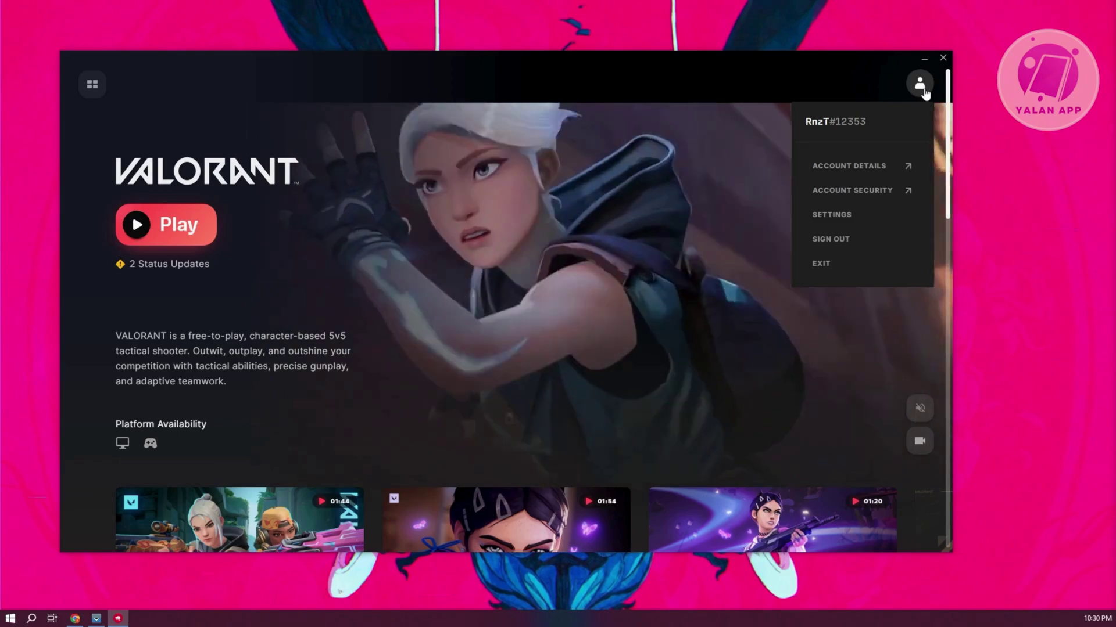
click(842, 223)
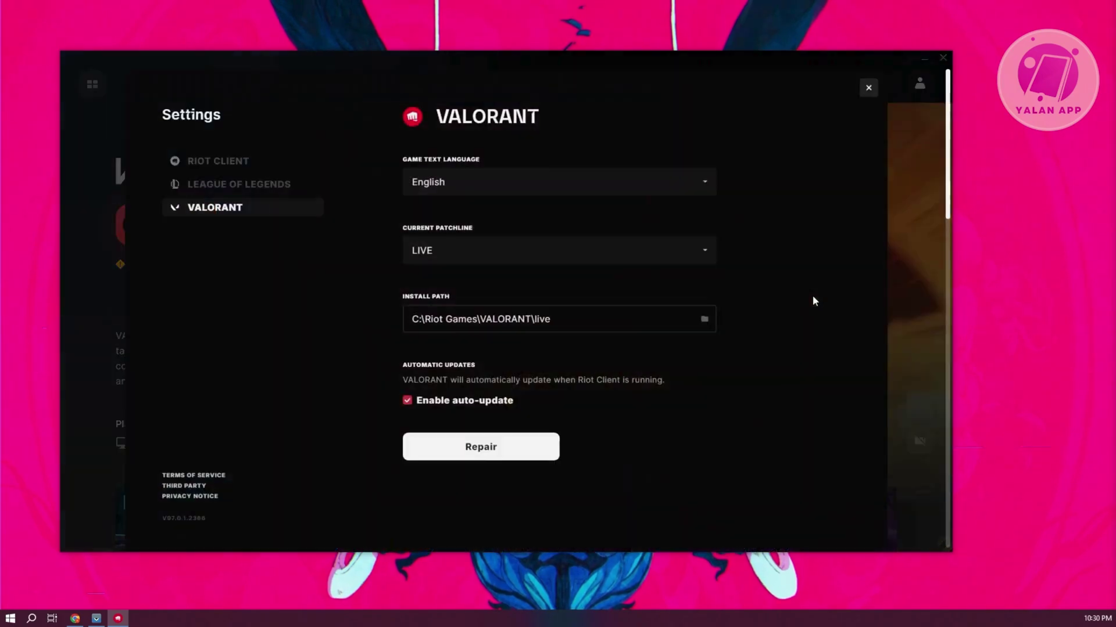
click(868, 87)
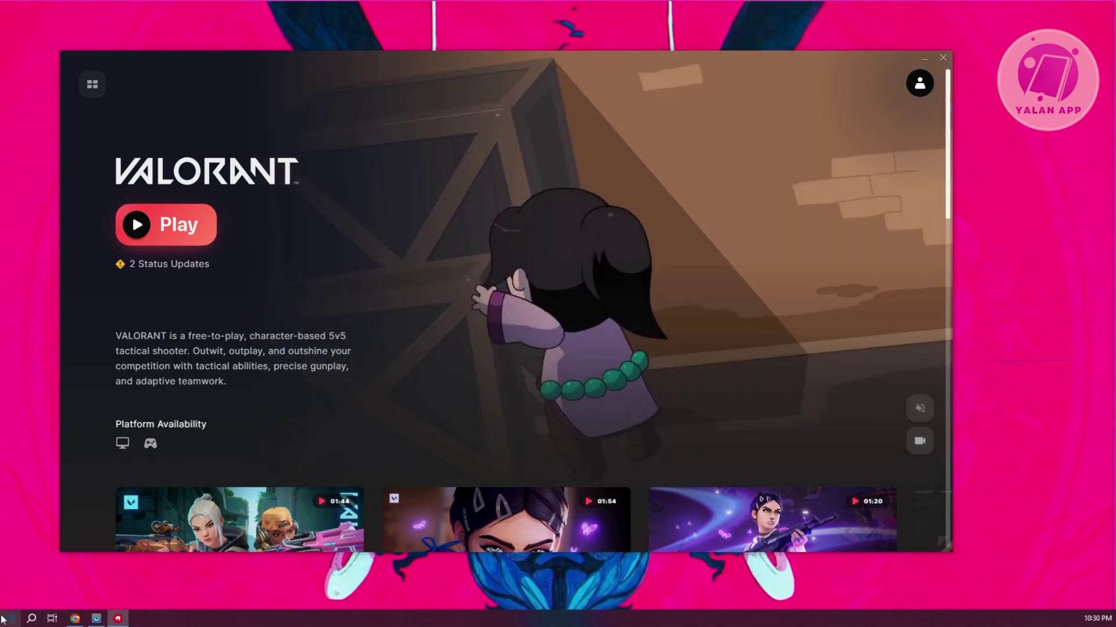
click(4, 619)
Open Add or remove programs via an 'app' search and close the Riot Client launcher
text(app)
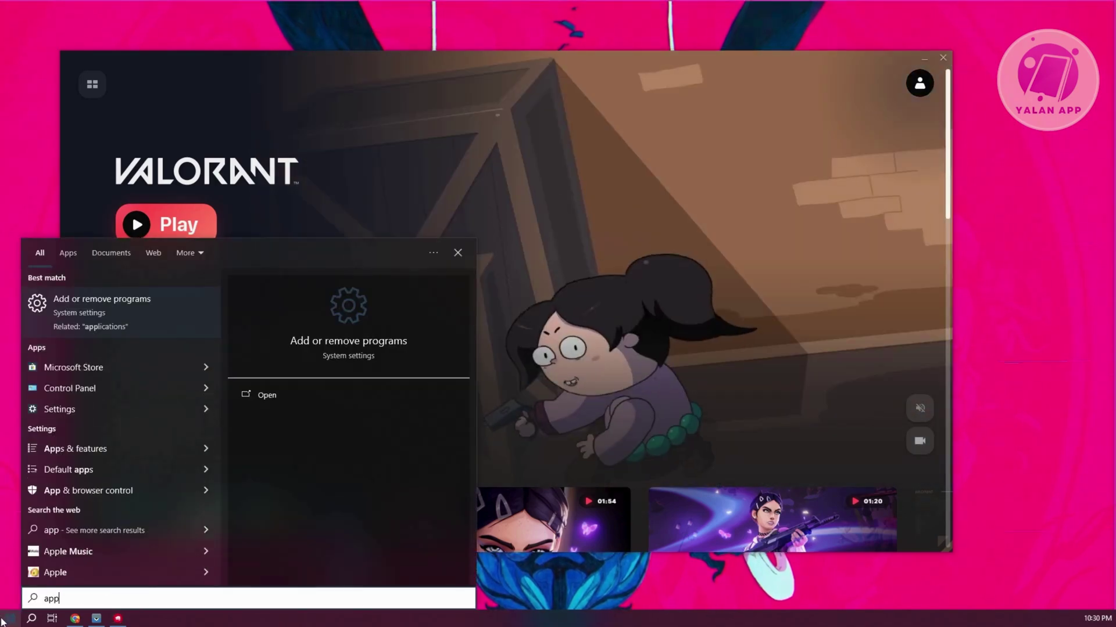
click(137, 305)
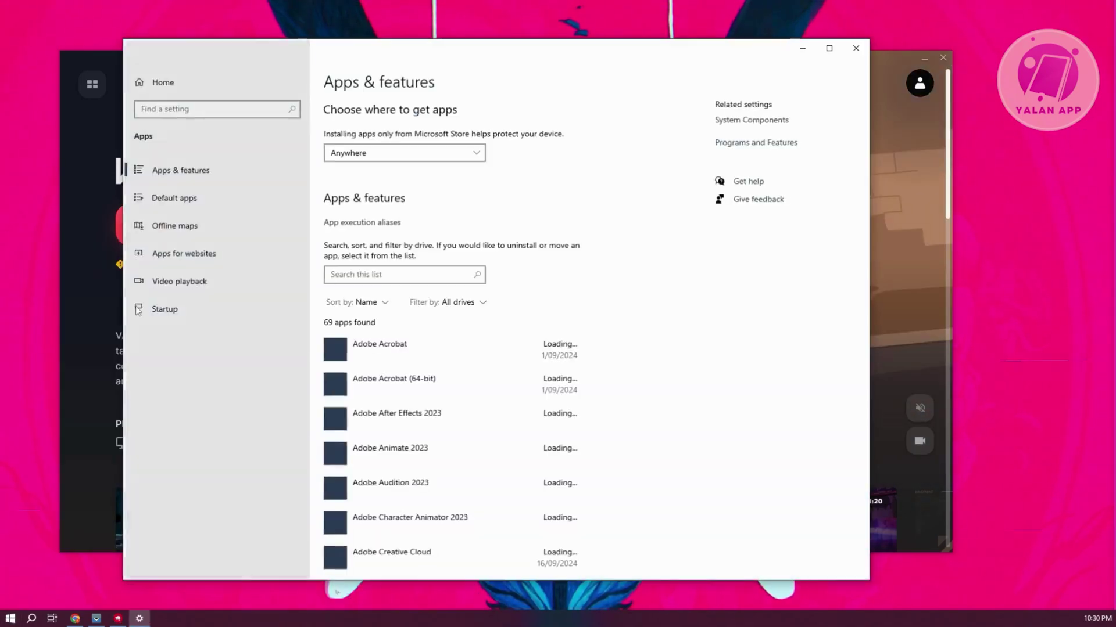
click(905, 59)
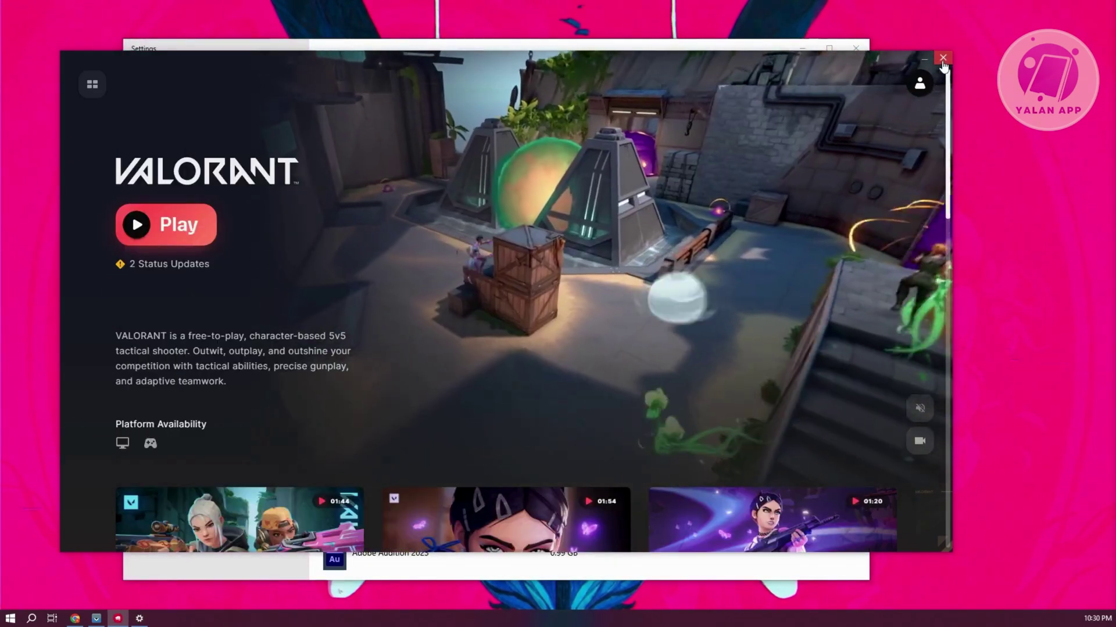
click(943, 58)
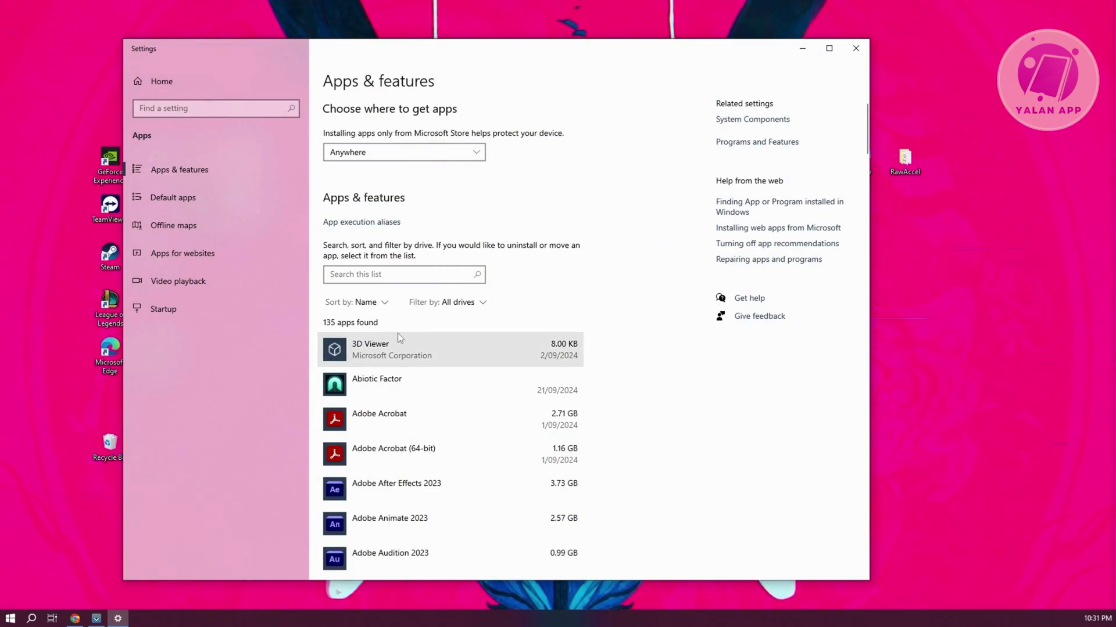
key(ctrl+shift+Escape)
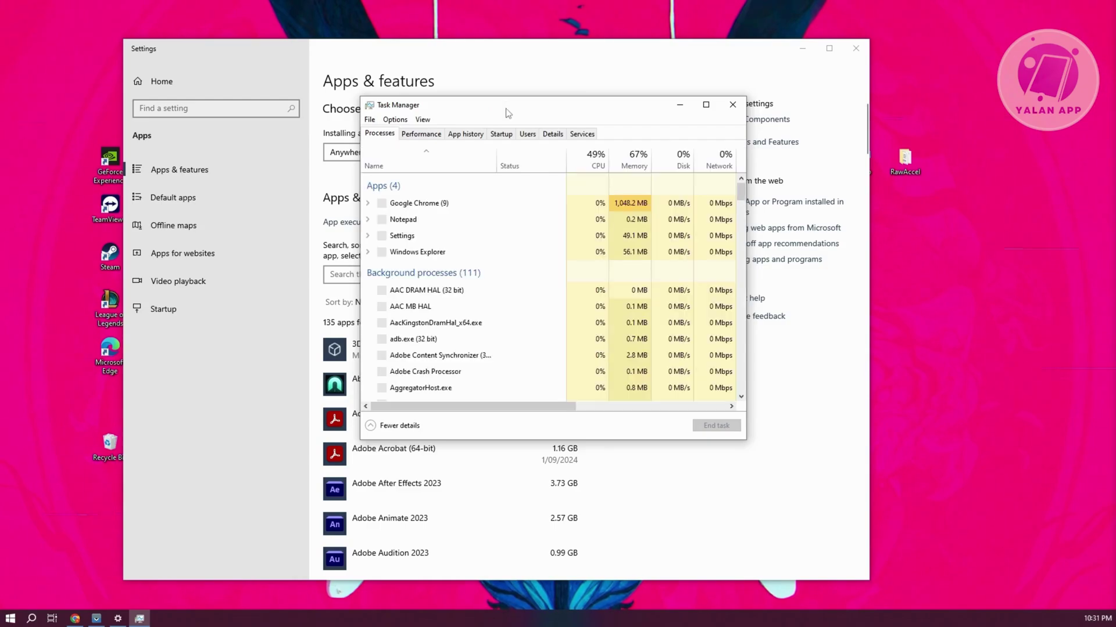
Scroll Task Manager's Processes list down to the Riot Client entry
scroll(466, 279, down, 1)
scroll(419, 237, up, 1)
scroll(486, 285, down, 1)
scroll(494, 283, down, 3)
scroll(526, 274, down, 8)
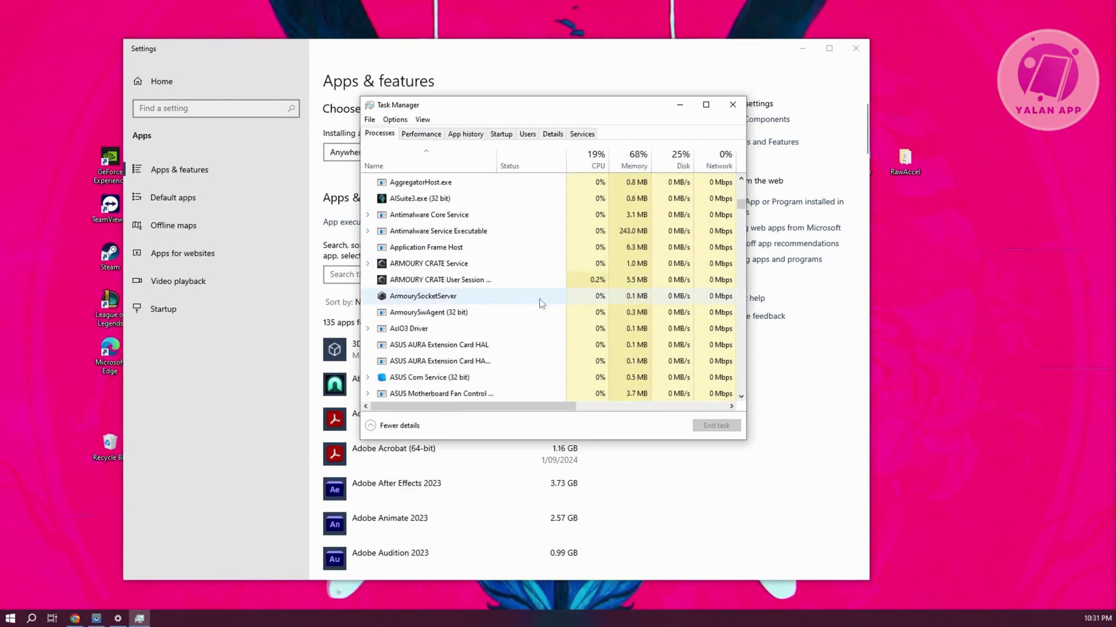
click(473, 299)
scroll(473, 299, down, 5)
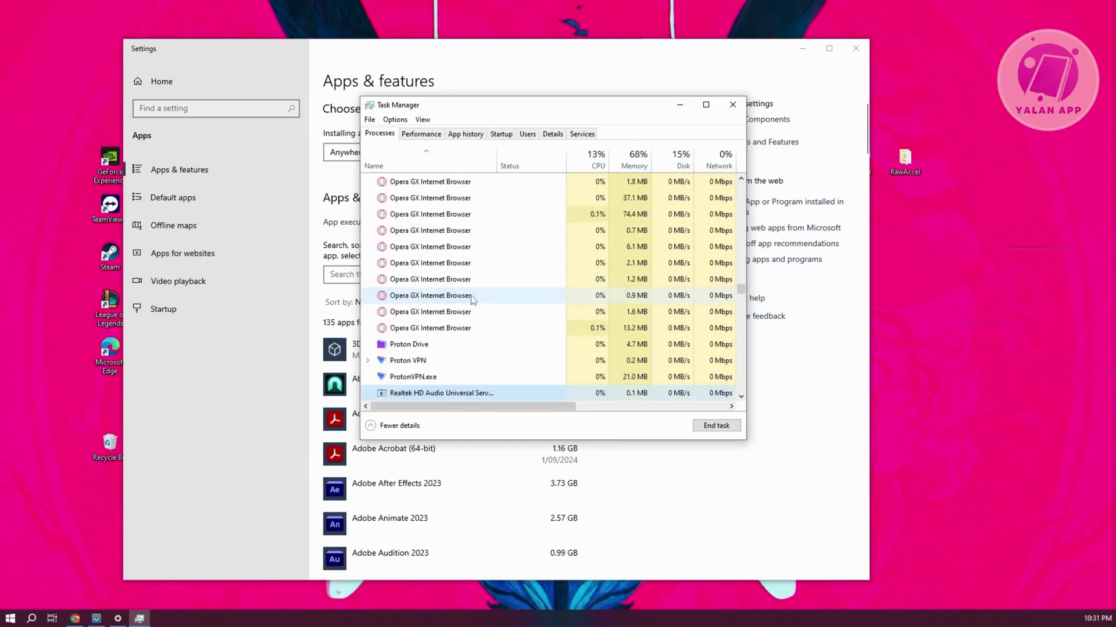
key(r)
scroll(523, 344, down, 3)
End the Riot Client task and close Task Manager
click(445, 324)
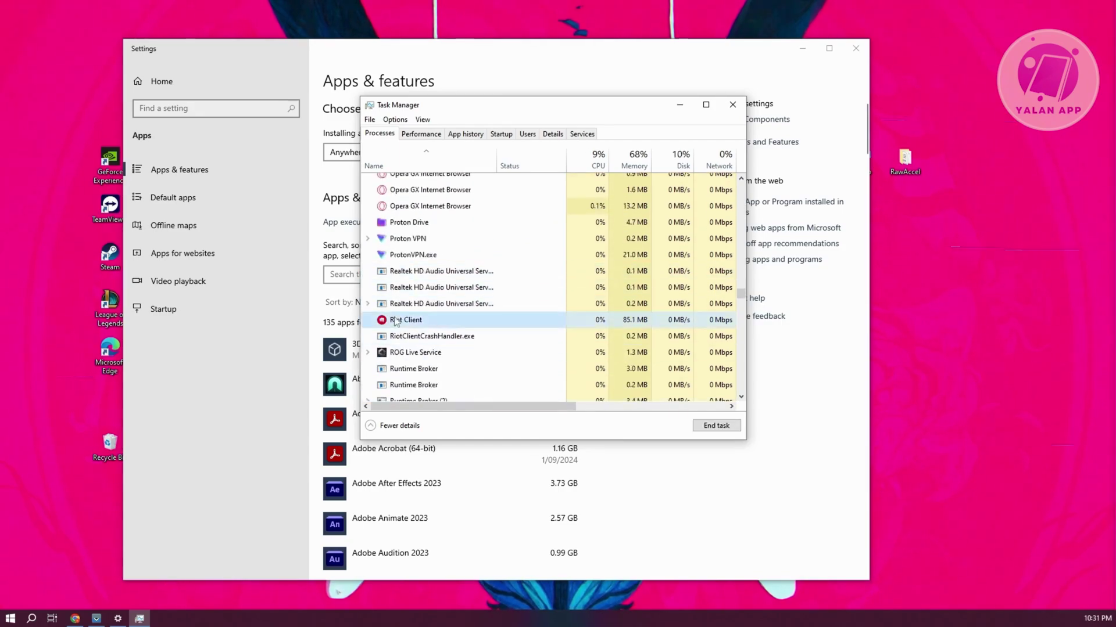
click(716, 426)
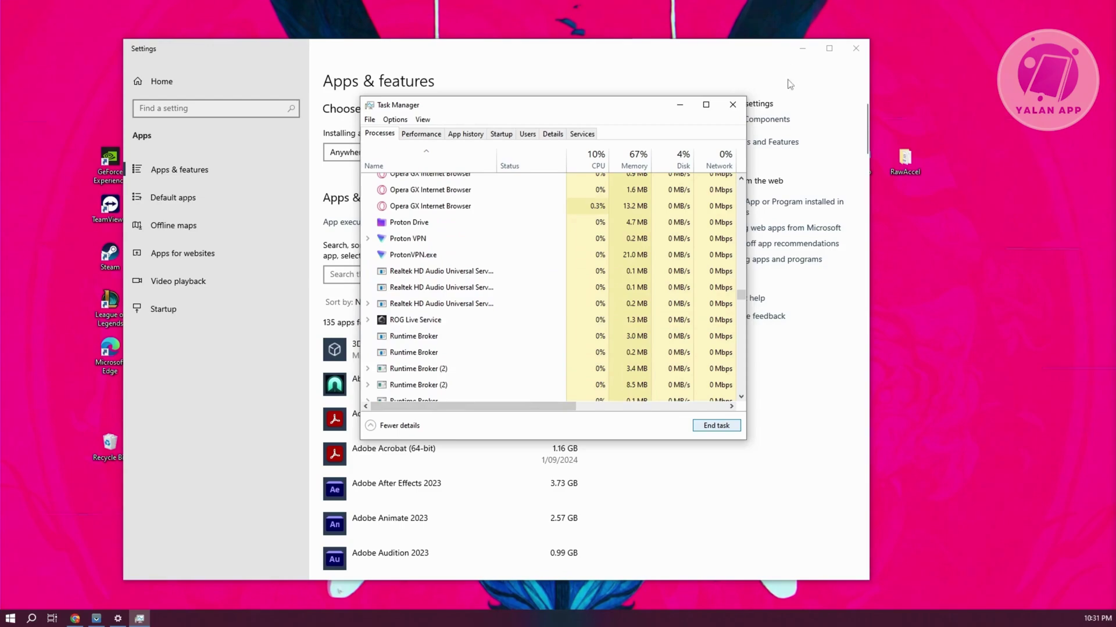
click(732, 104)
click(397, 276)
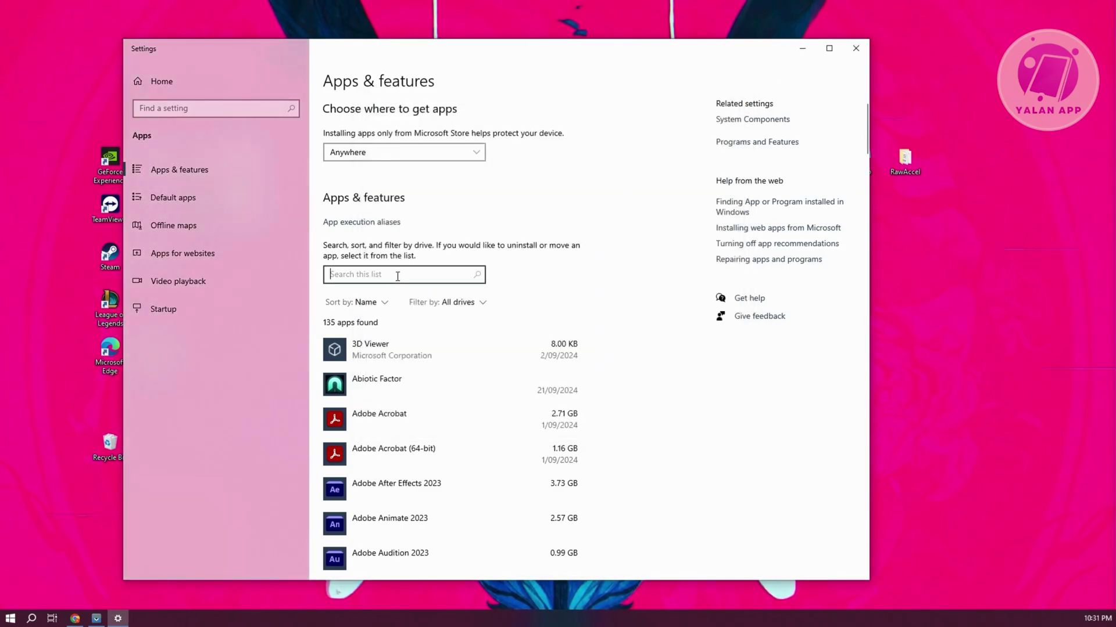
Filter installed apps by 'valo' to reveal VALORANT's (50.8 GB) Uninstall option, then close Settings
text(valo)
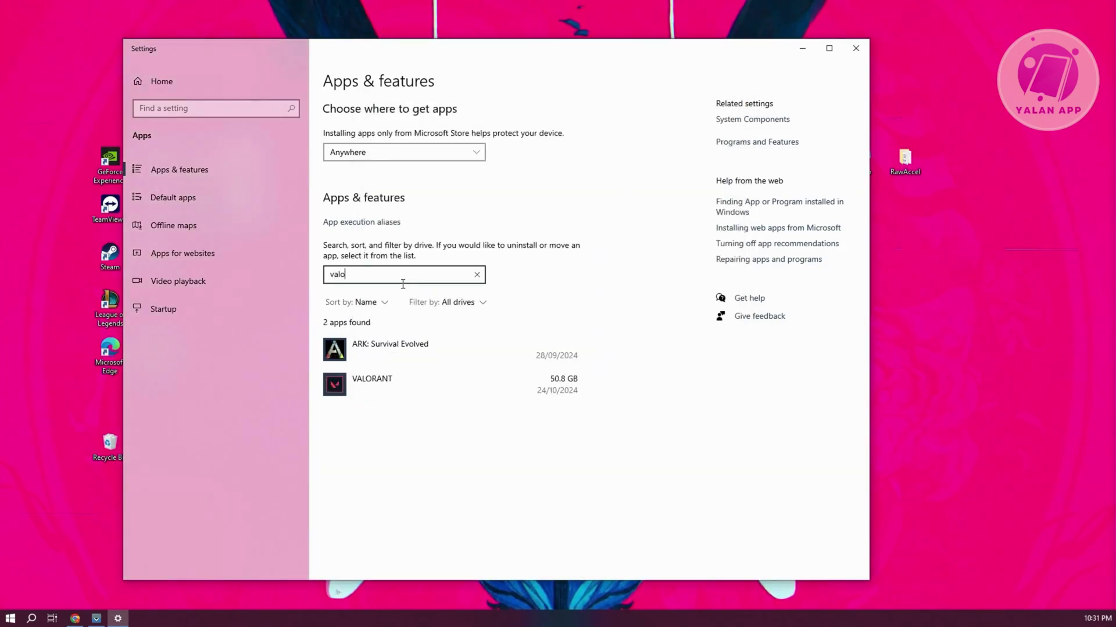
click(395, 352)
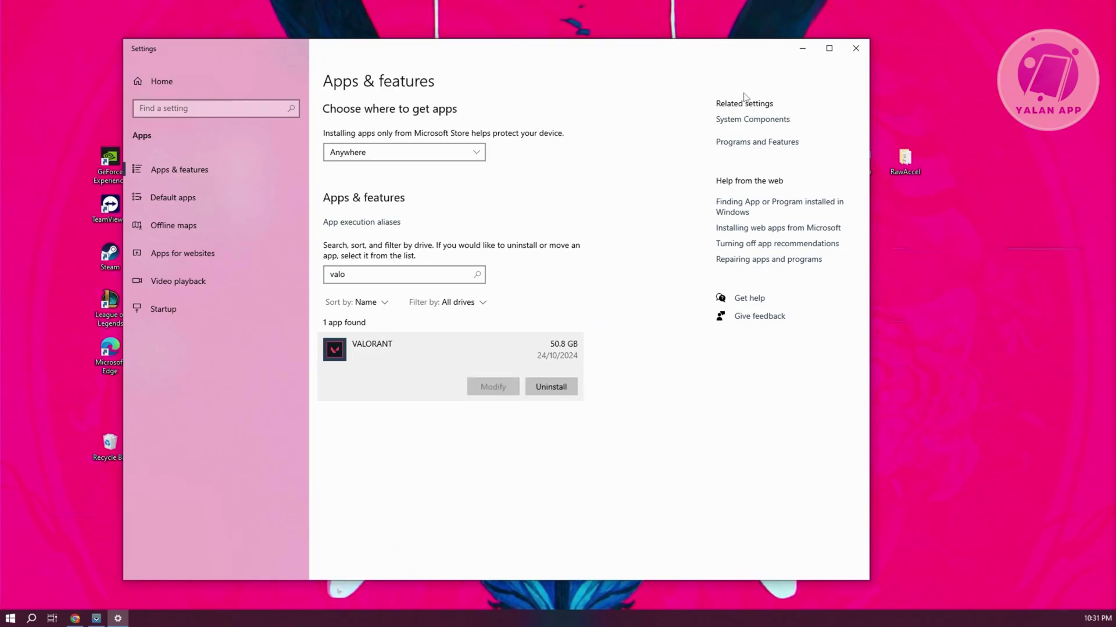
click(854, 50)
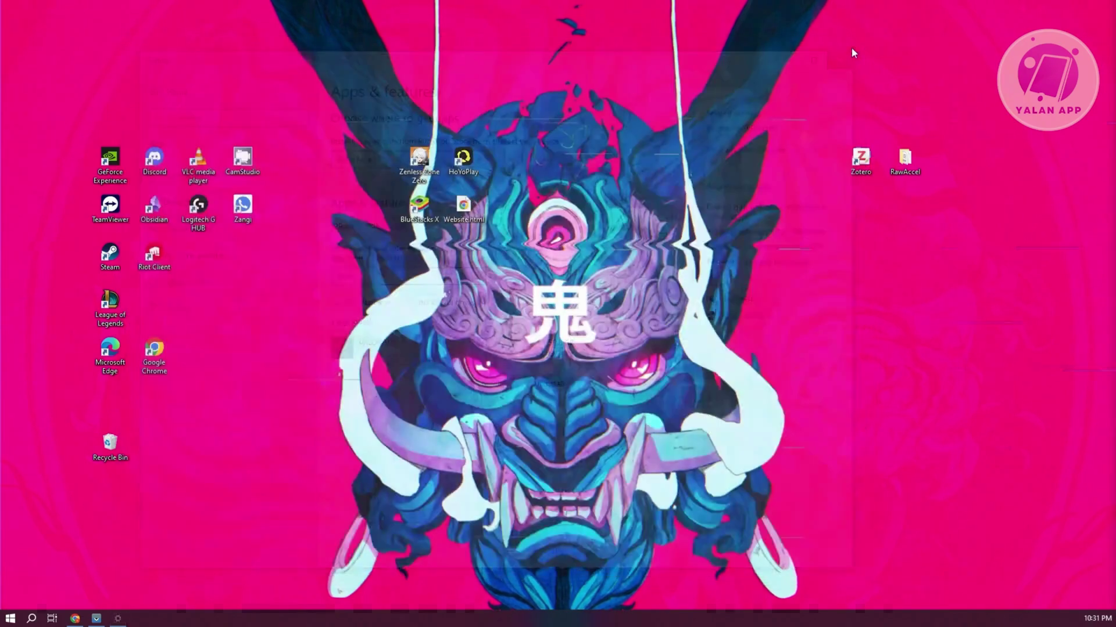